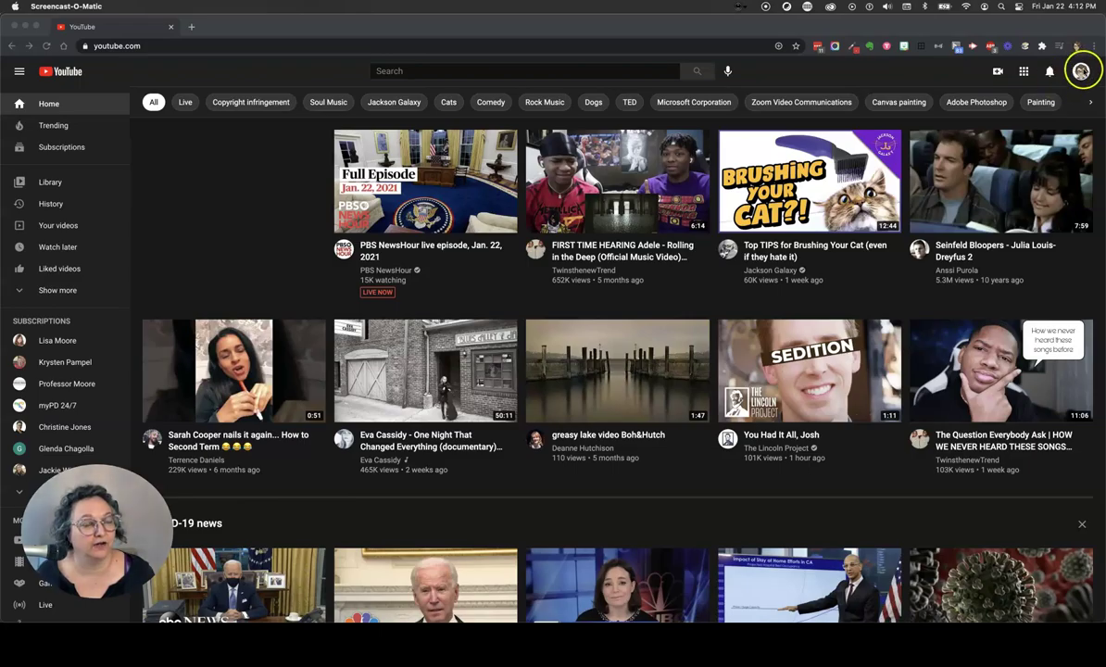
- Go from YouTube to YouTube Studio through the profile avatar's account menu
click(1081, 72)
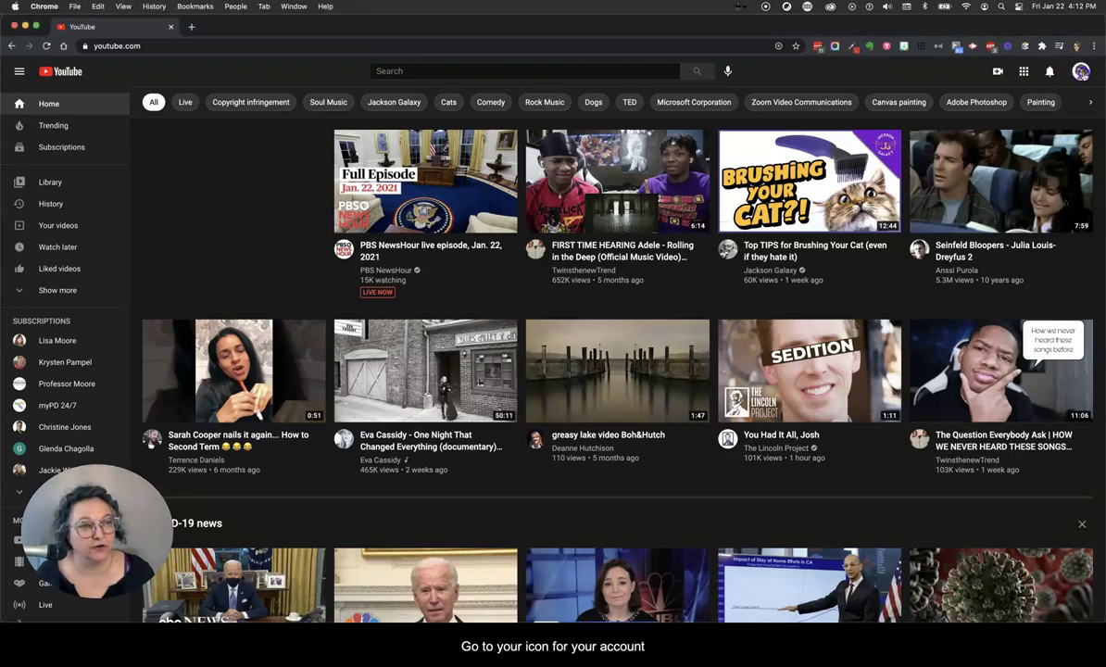
click(1082, 72)
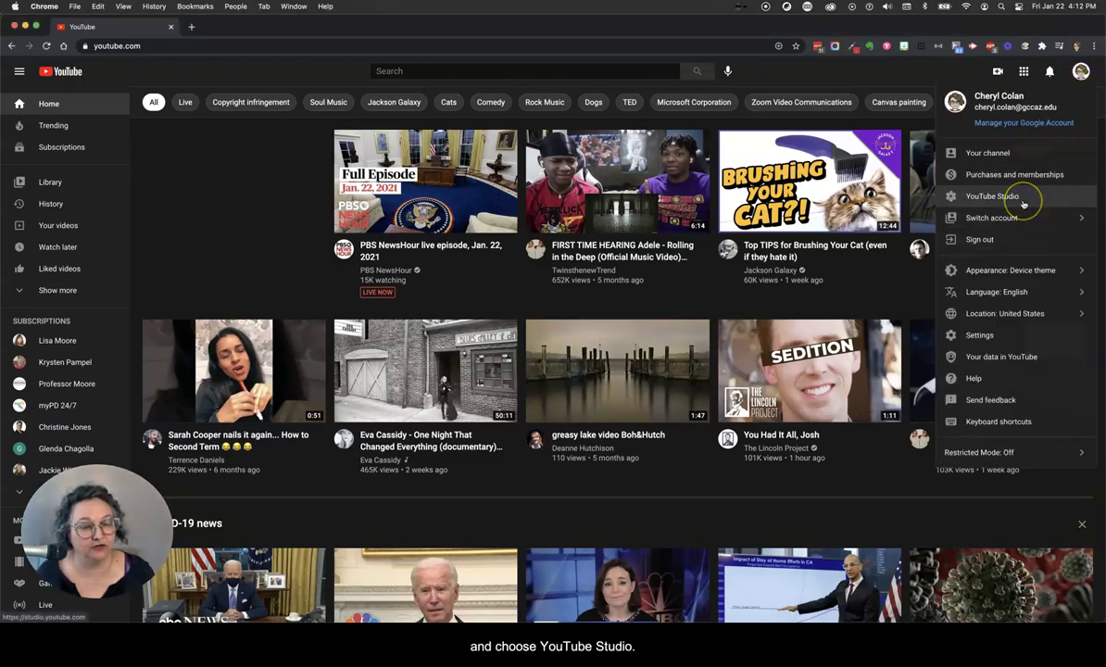
click(1023, 202)
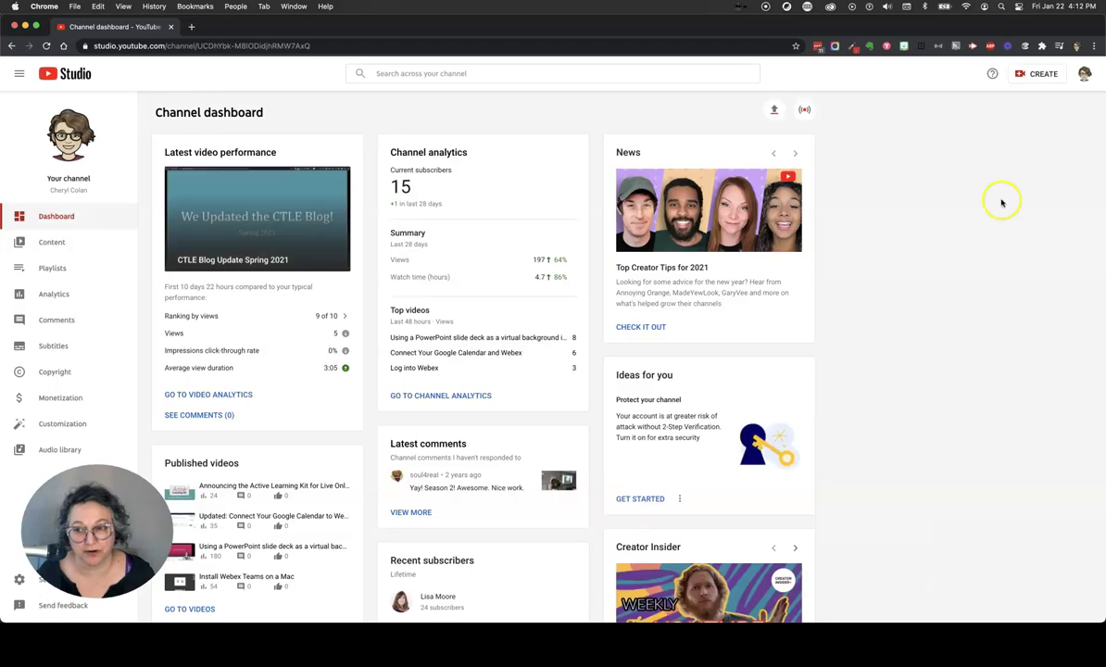
- Show the Subtitles page and expand the caption languages for 'Install Webex Teams on a Mac'
click(66, 355)
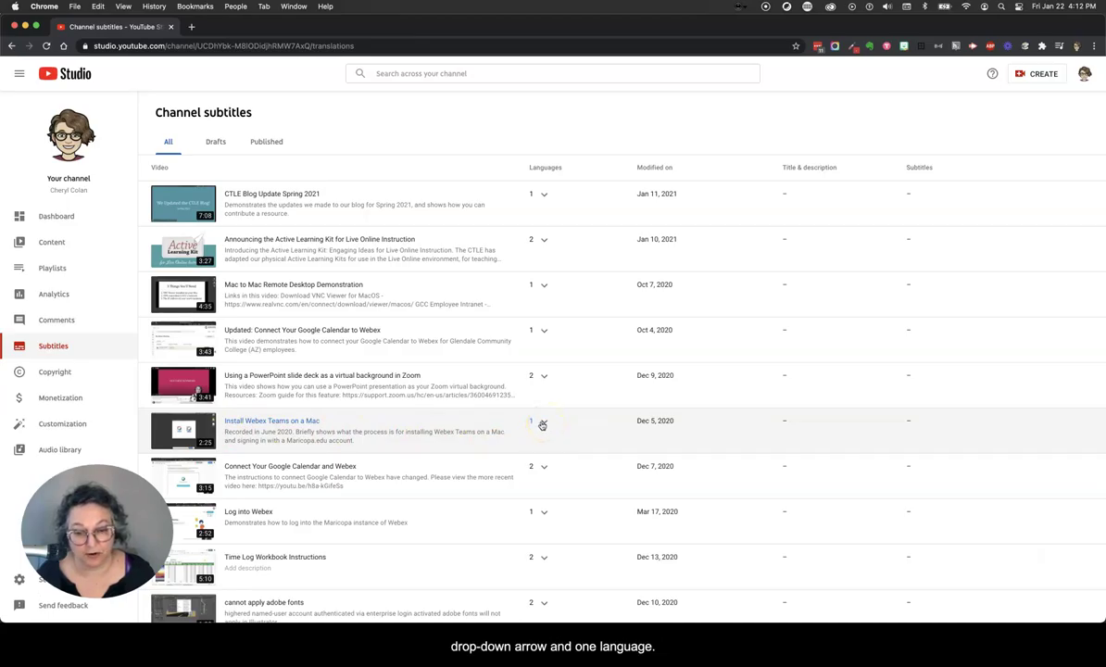
click(545, 424)
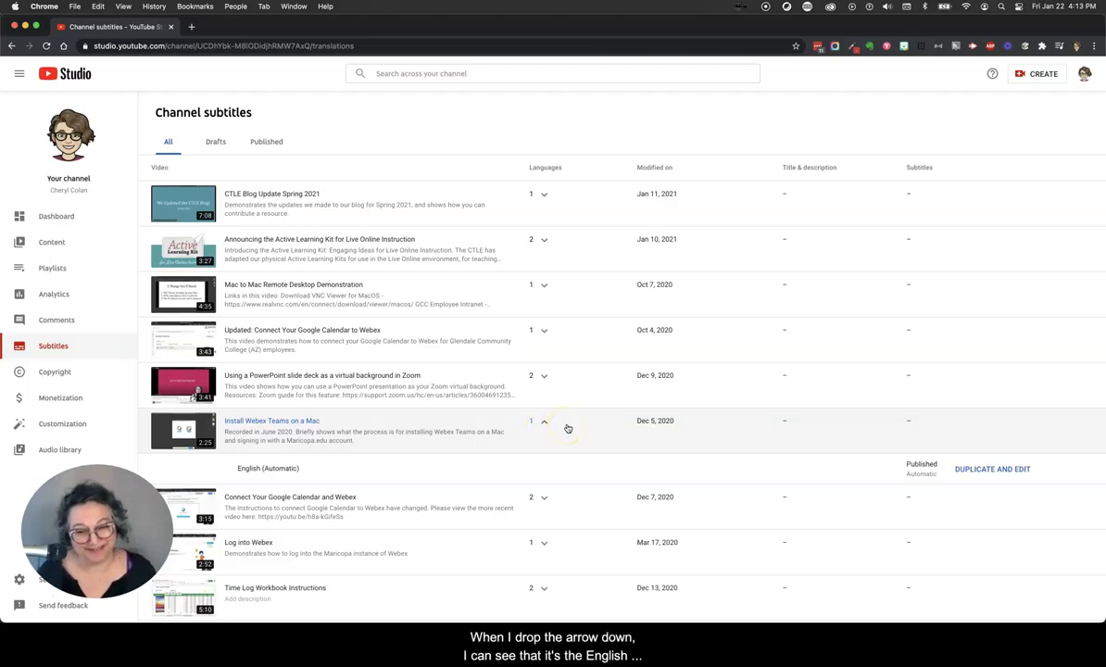
click(289, 473)
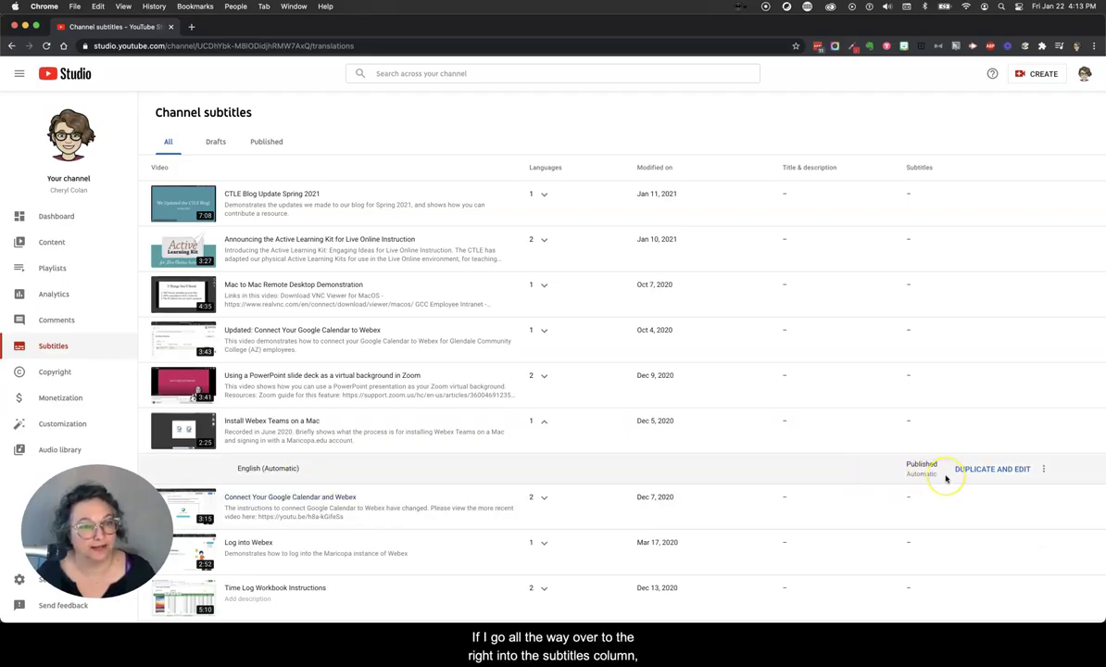
- Duplicate the English (Automatic) captions for editing and assign timings to split them into blocks
click(993, 470)
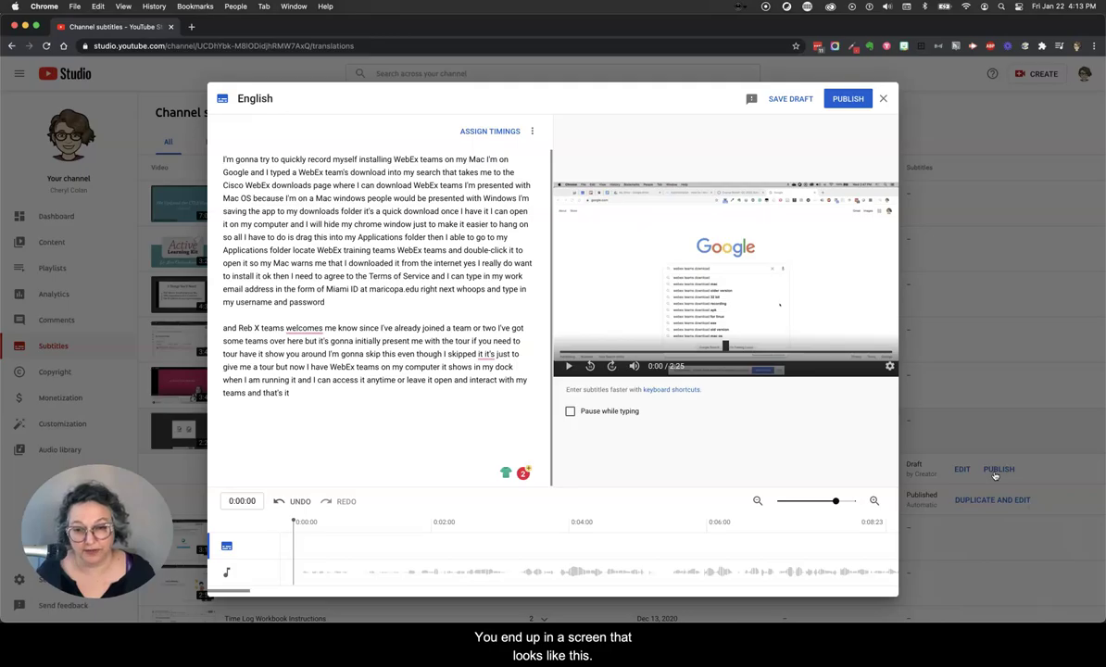
click(980, 475)
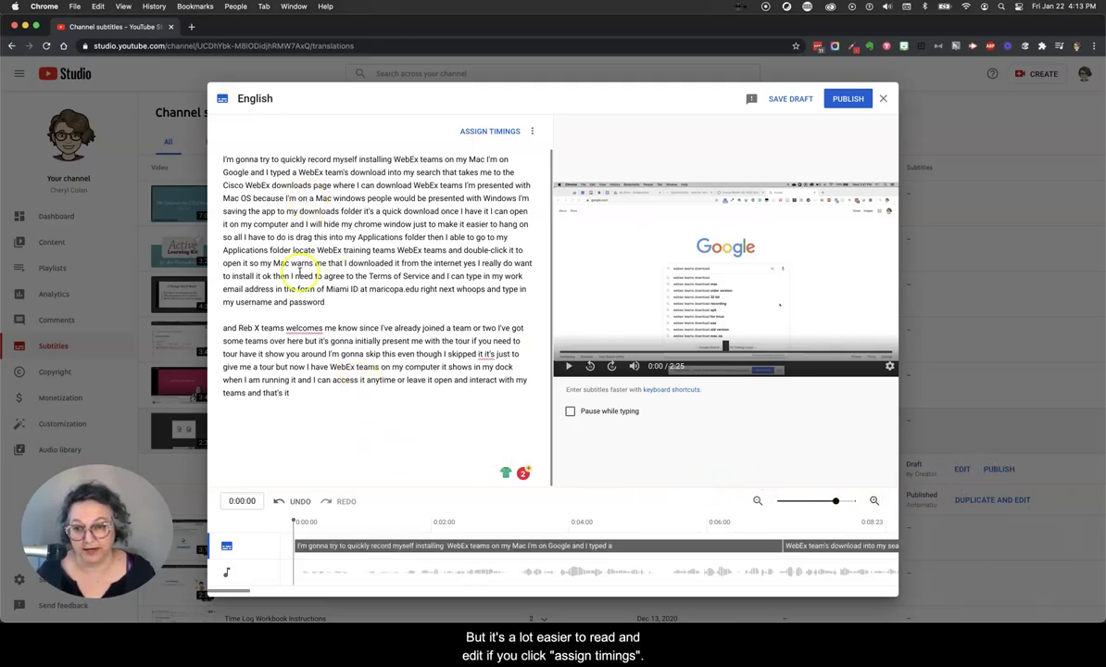
click(480, 133)
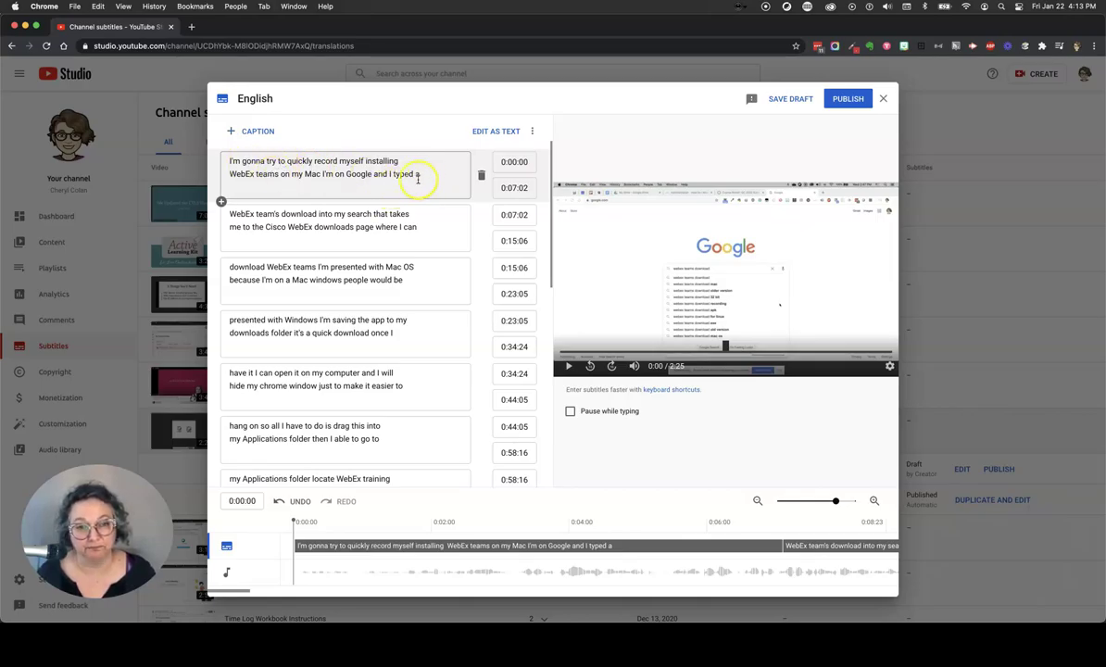
- Change 'gonna' to 'going to' in the first caption and add a period after 'my Mac'
click(261, 162)
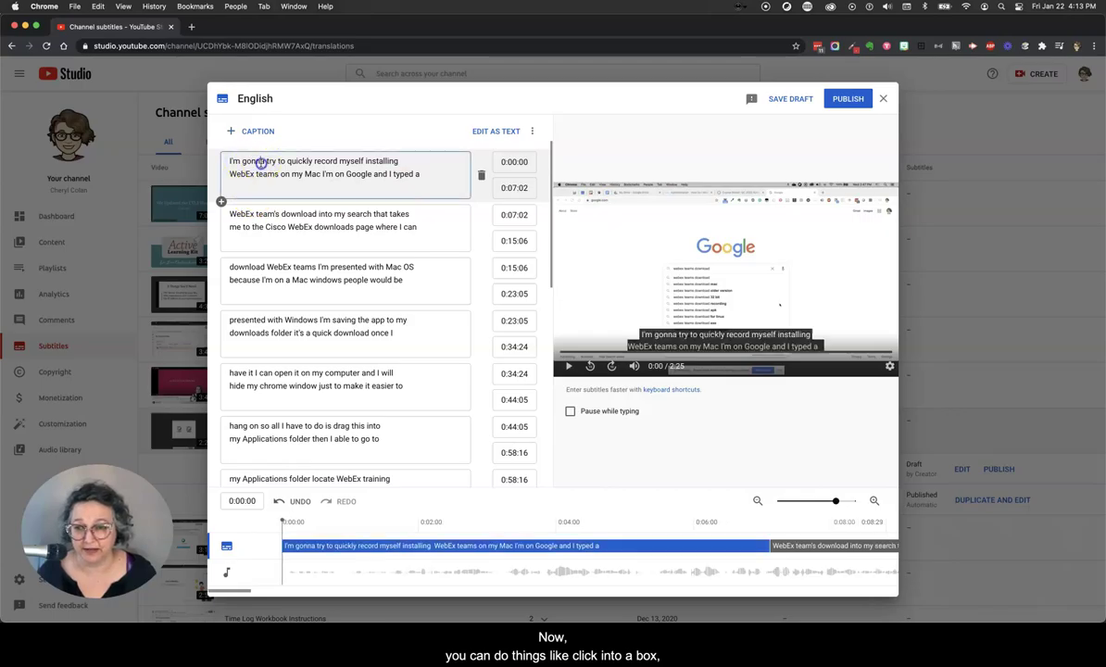
double_click(245, 163)
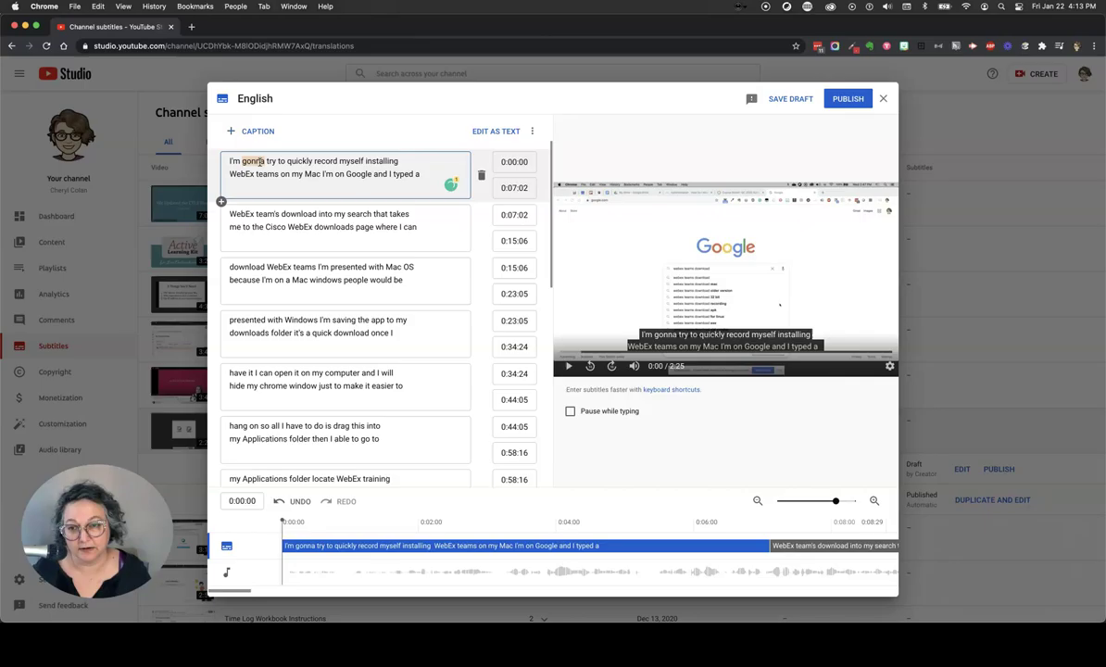
text(going to)
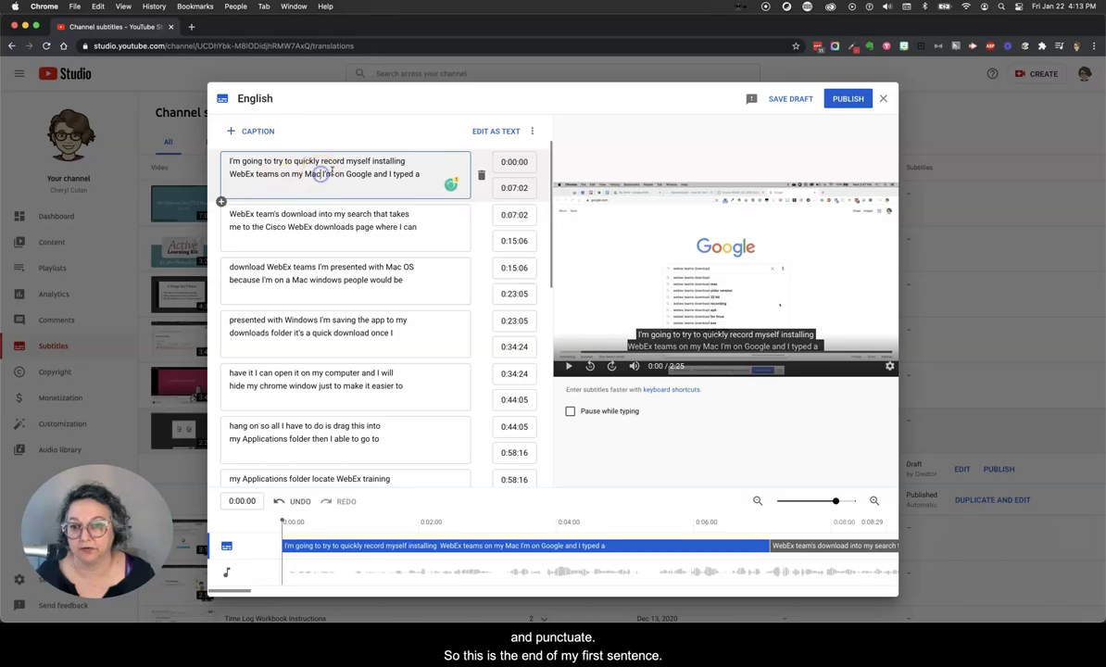
text(.)
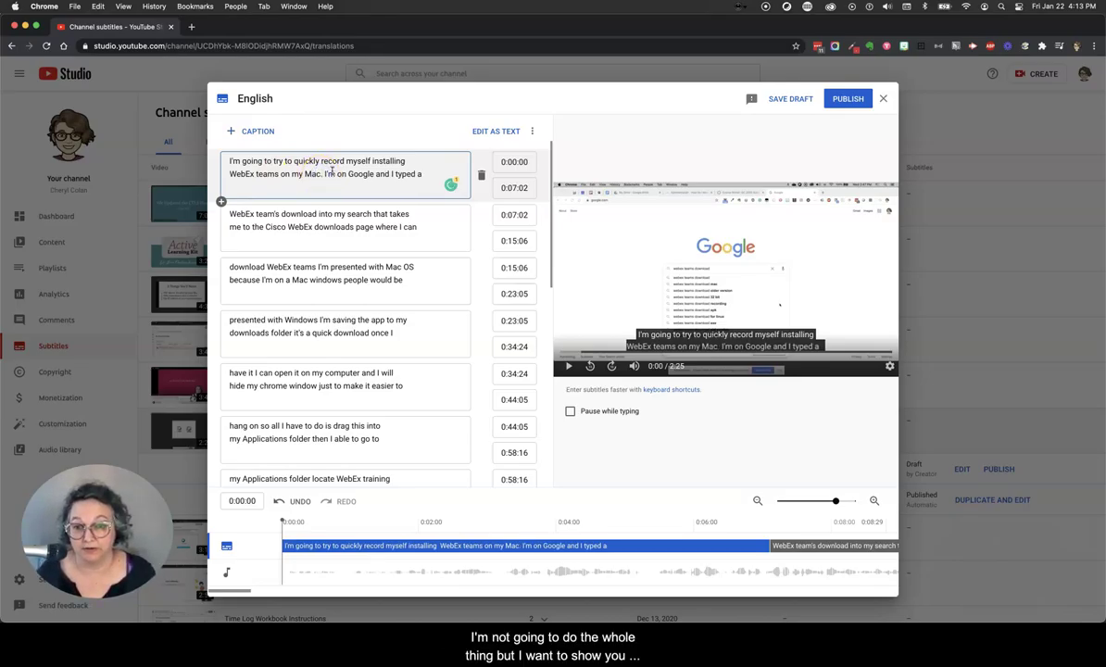
click(335, 180)
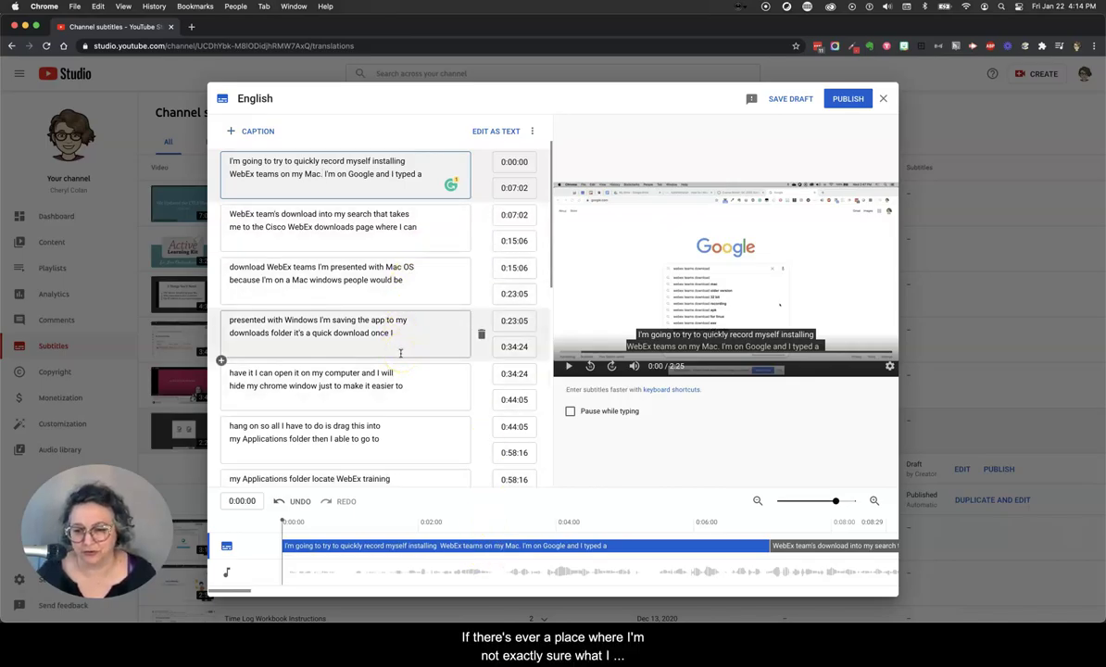
- Correct 'Mac OS' to 'macOS' in the 'download WebEx teams' caption
click(289, 376)
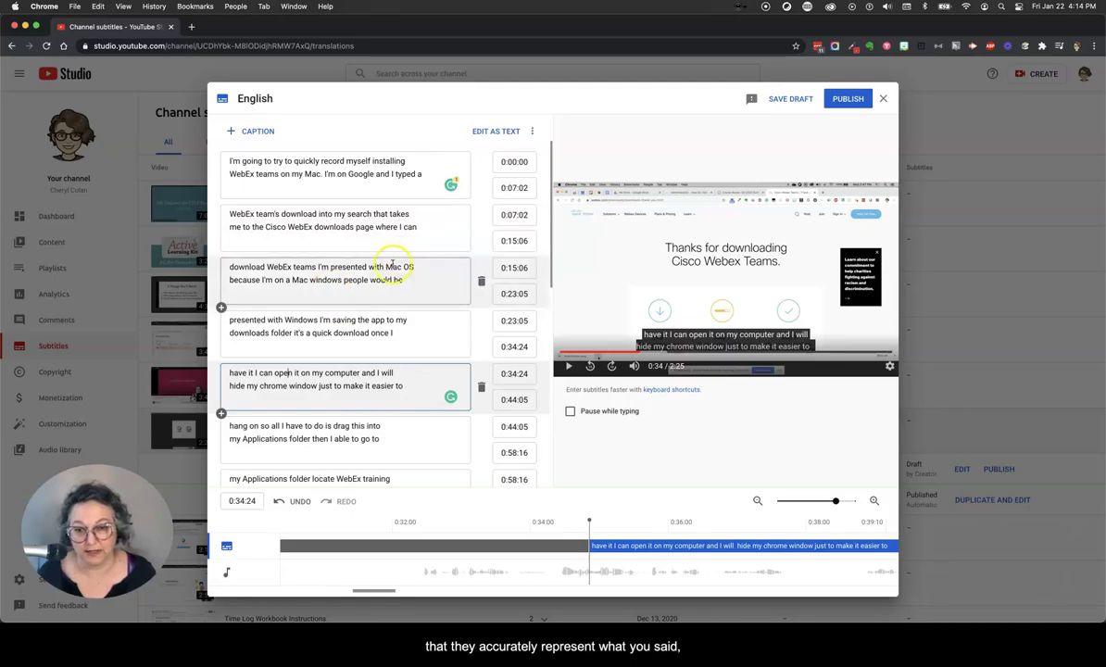
click(392, 267)
key(BackSpace)
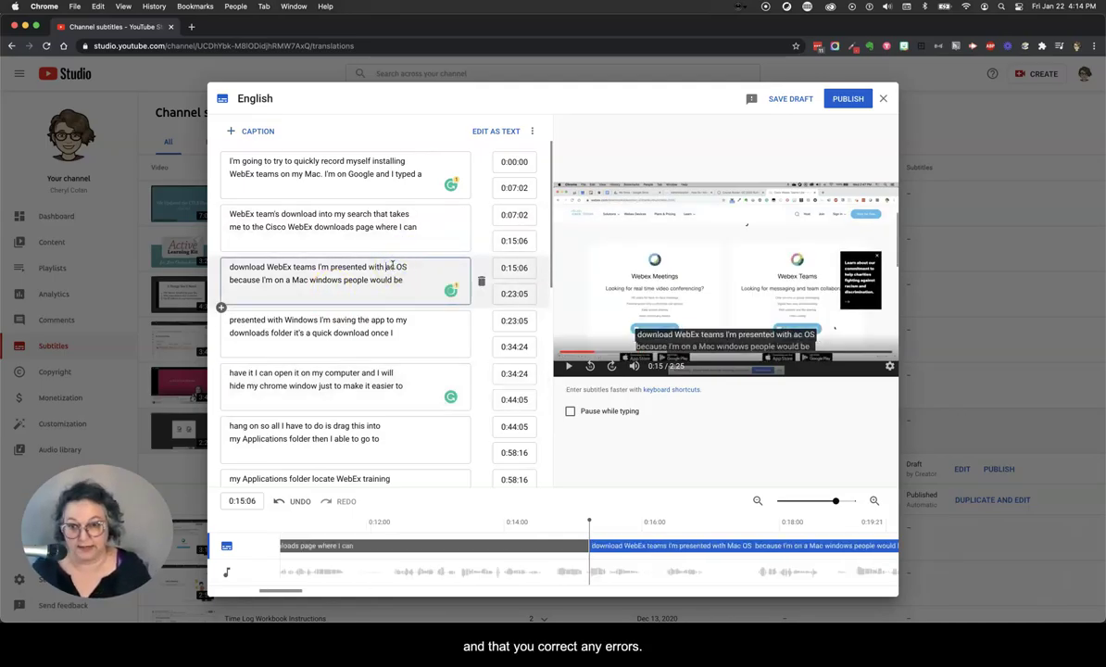
text(m)
click(402, 267)
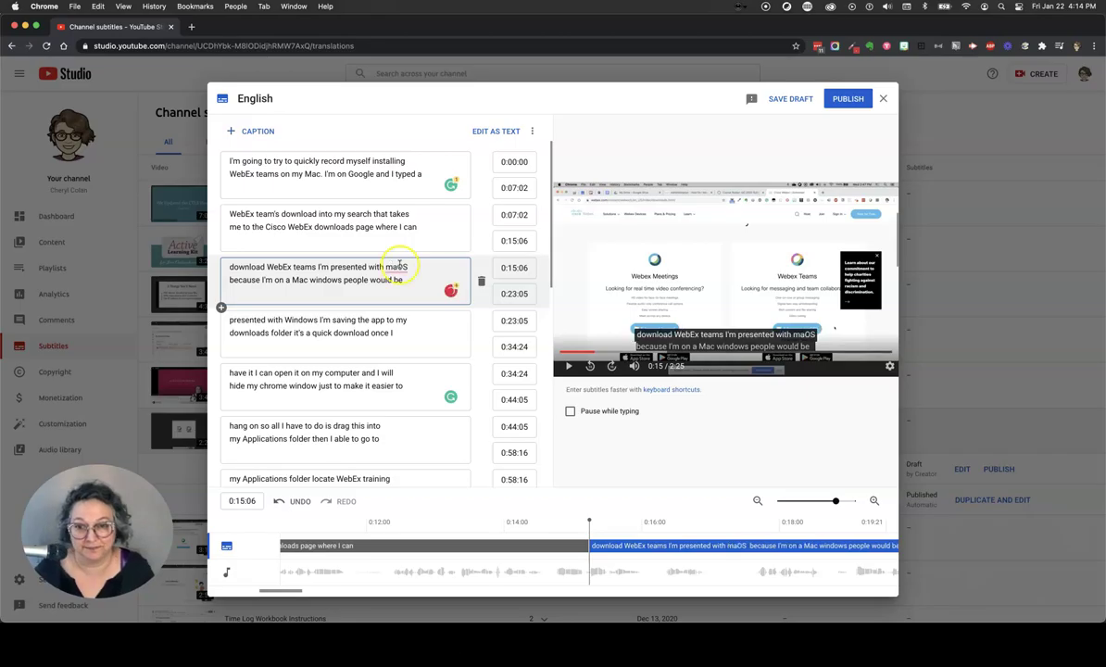
key(BackSpace)
click(409, 266)
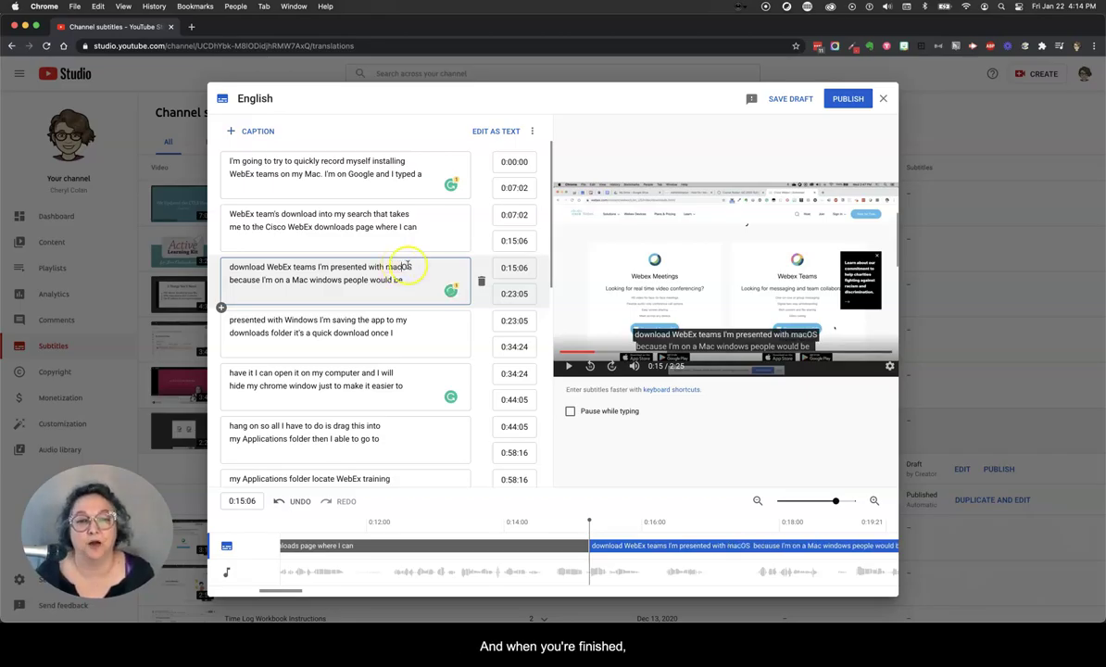
- Publish the edited English captions, then delete that English (video language) track
click(839, 100)
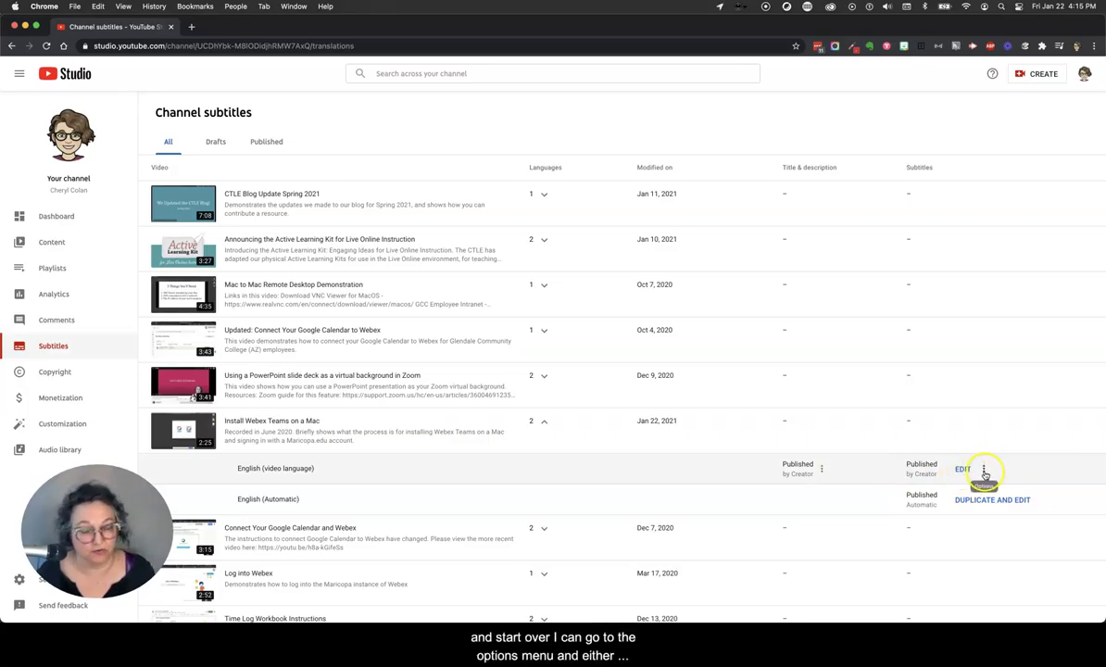
click(983, 470)
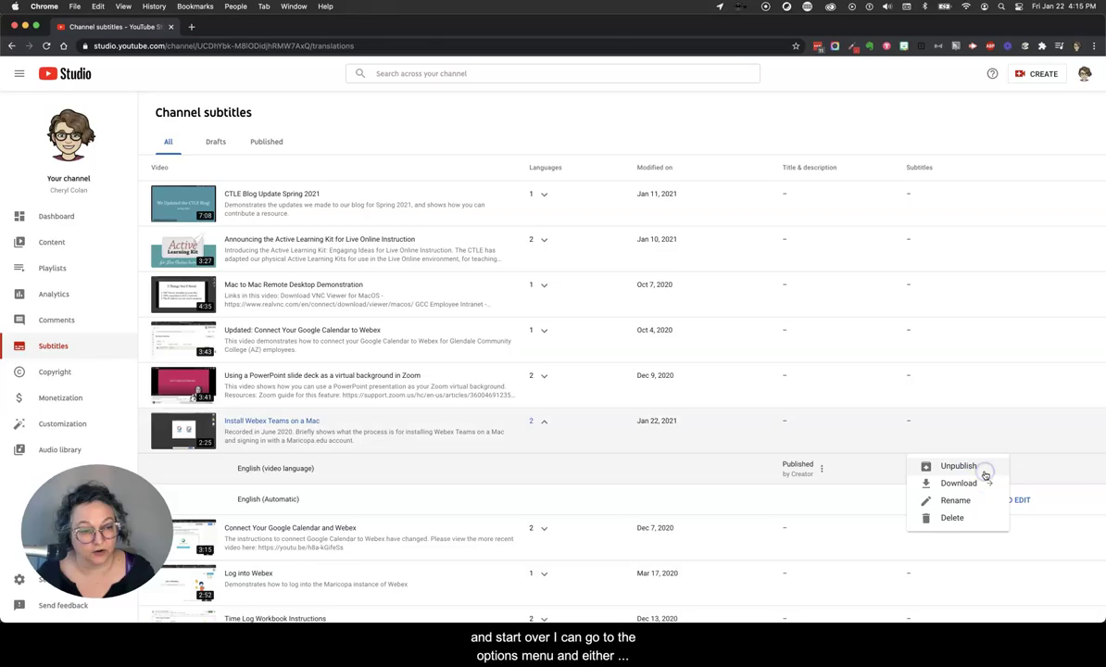
click(952, 518)
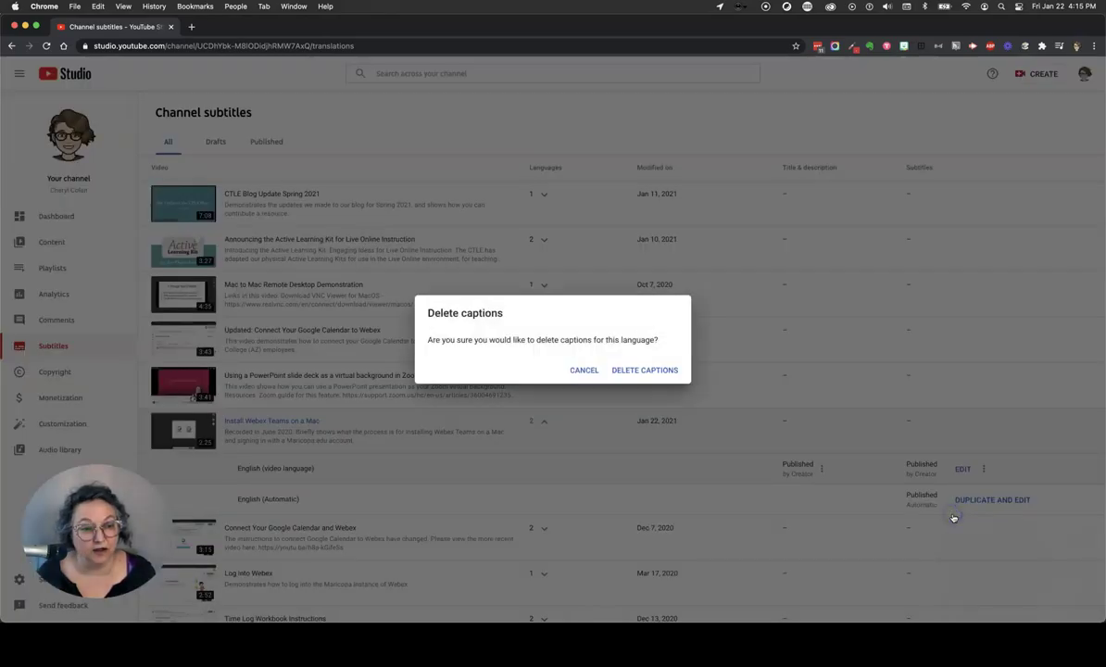
click(645, 370)
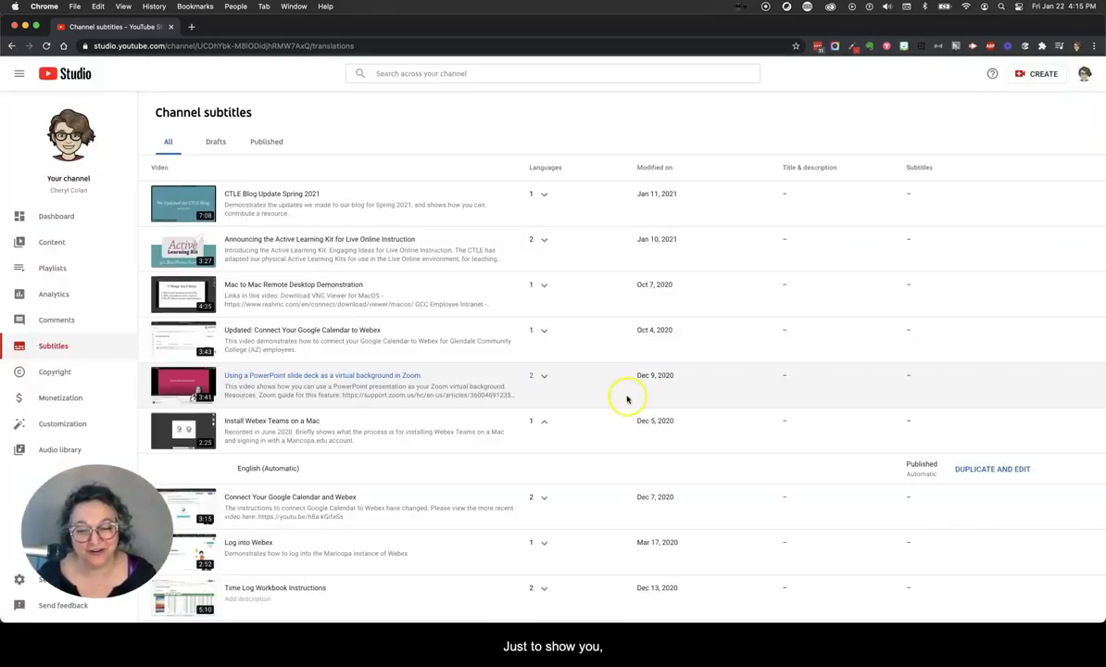
- Delete the English (Automatic) captions of 'Connect Your Google Calendar and Webex'
scroll(622, 396, down, 2)
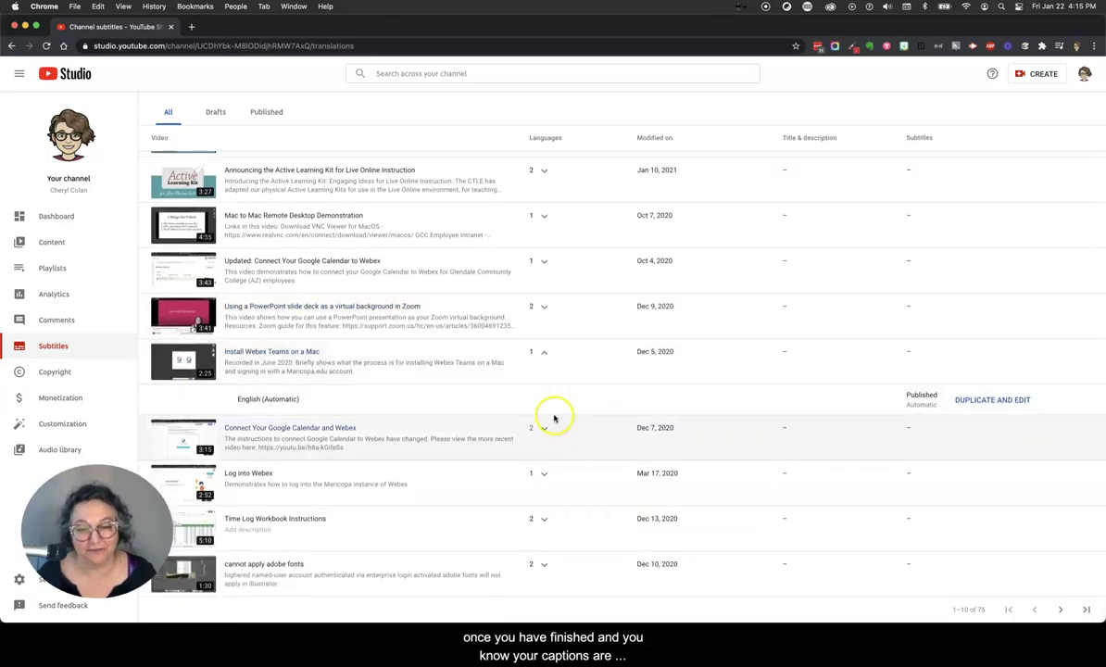
click(545, 430)
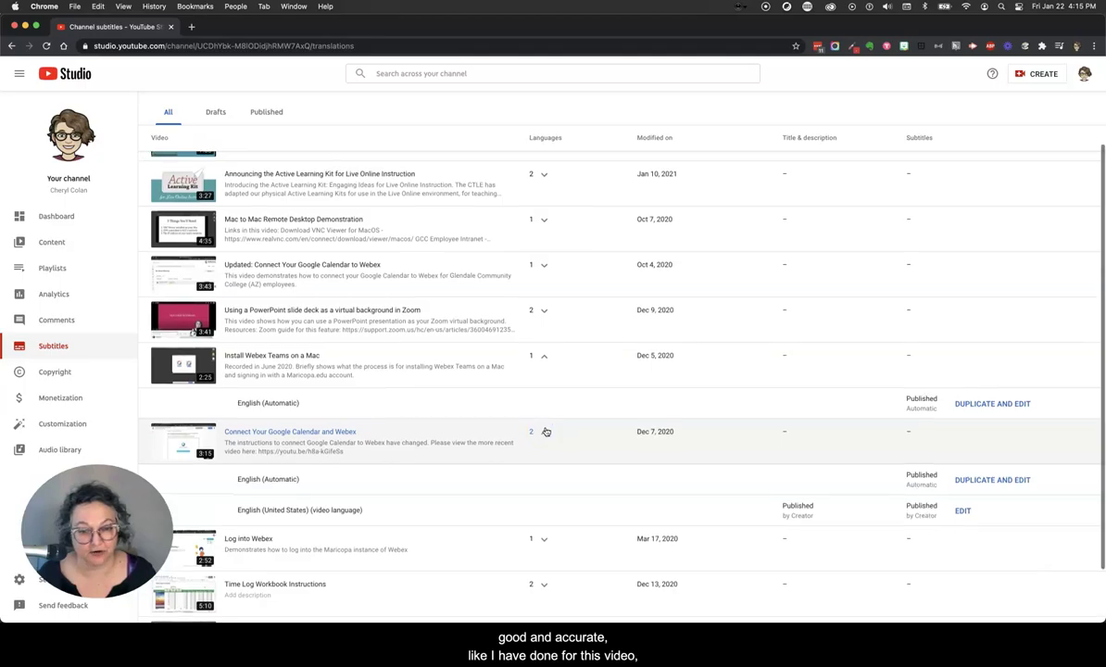
scroll(513, 481, down, 2)
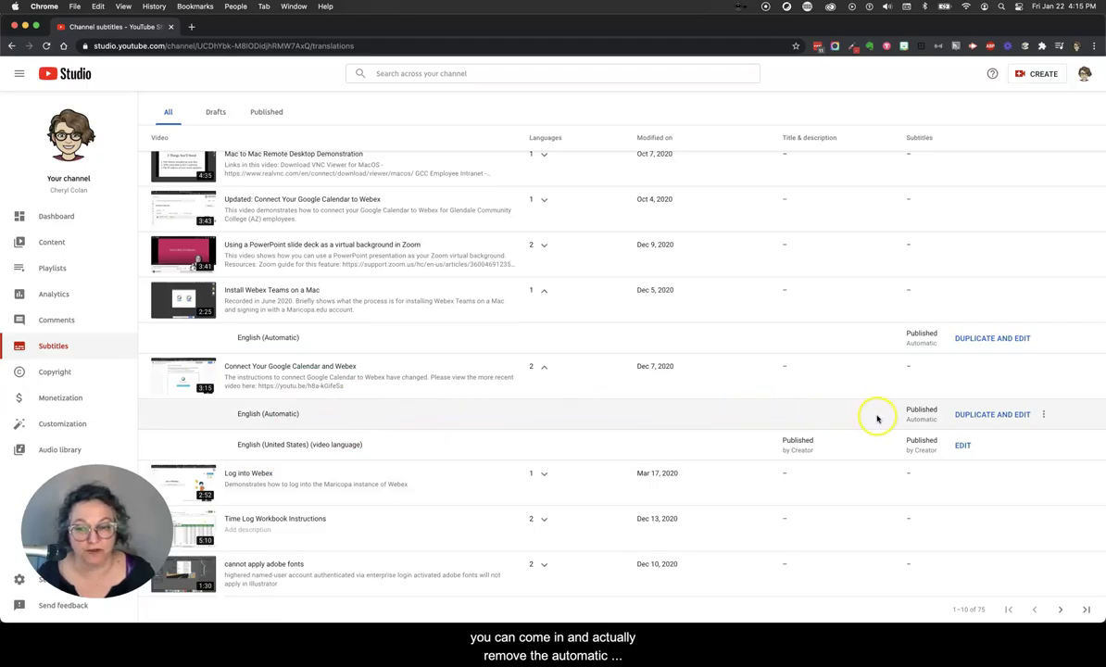
click(1043, 416)
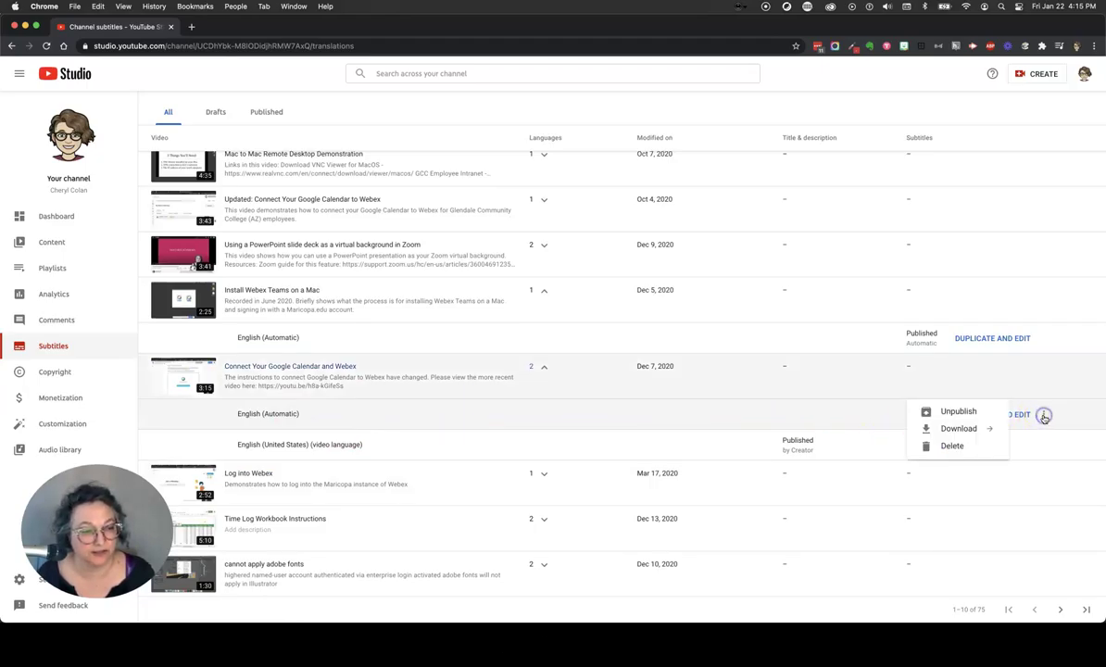
click(950, 447)
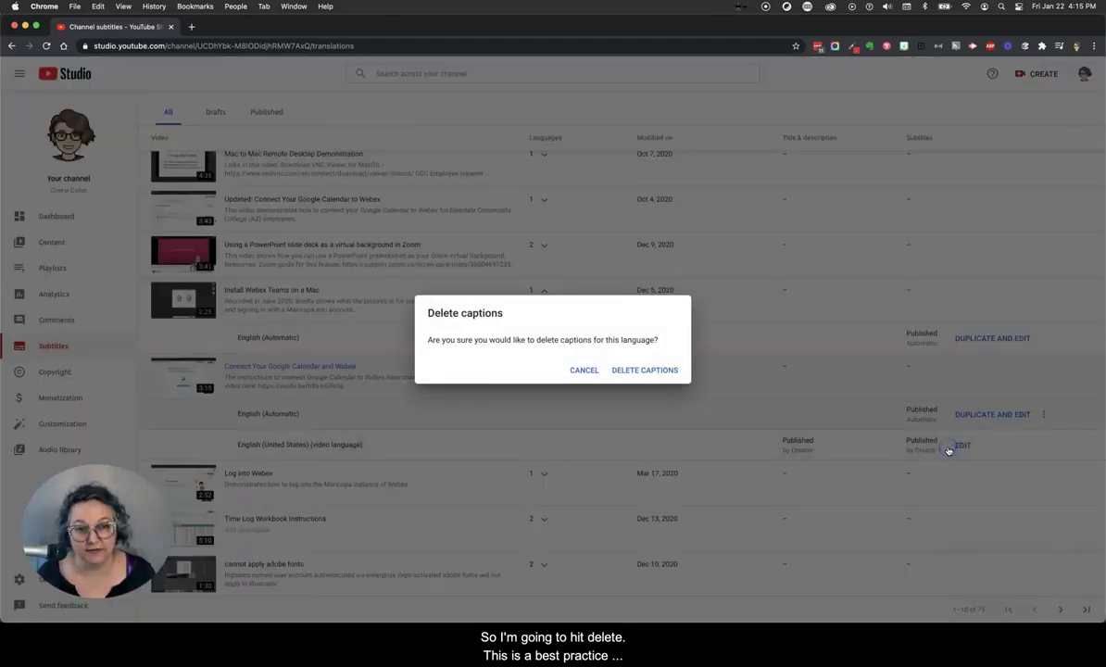
click(647, 370)
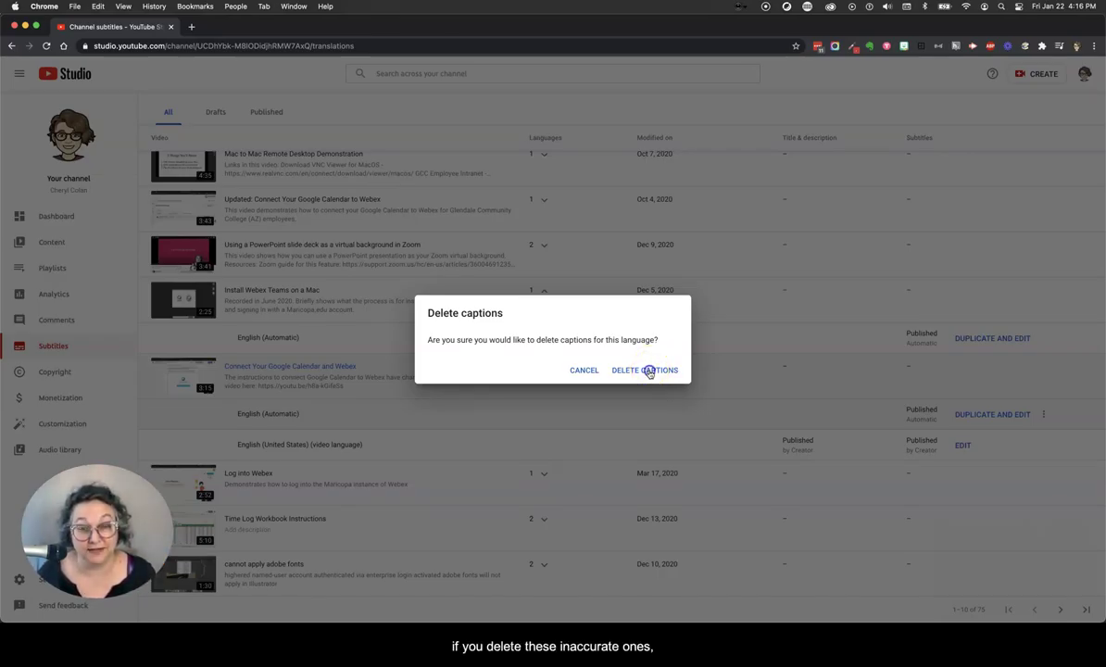